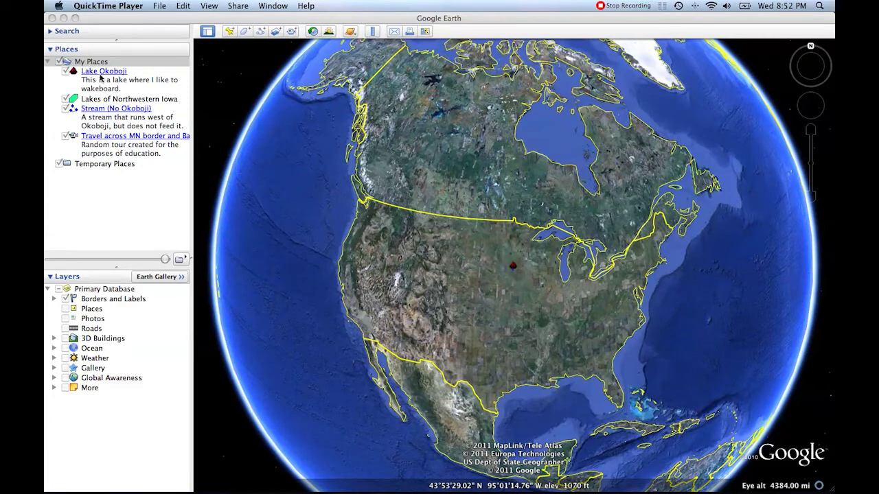
# Step: Fly to Lake Okoboji from My Places so the green lakes outline and blue stream appear
pyautogui.click(114, 65)
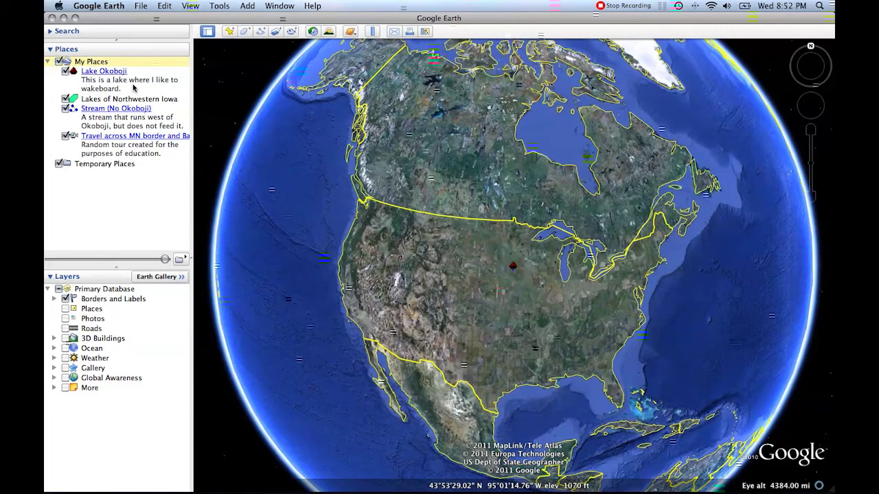
pyautogui.doubleClick(123, 84)
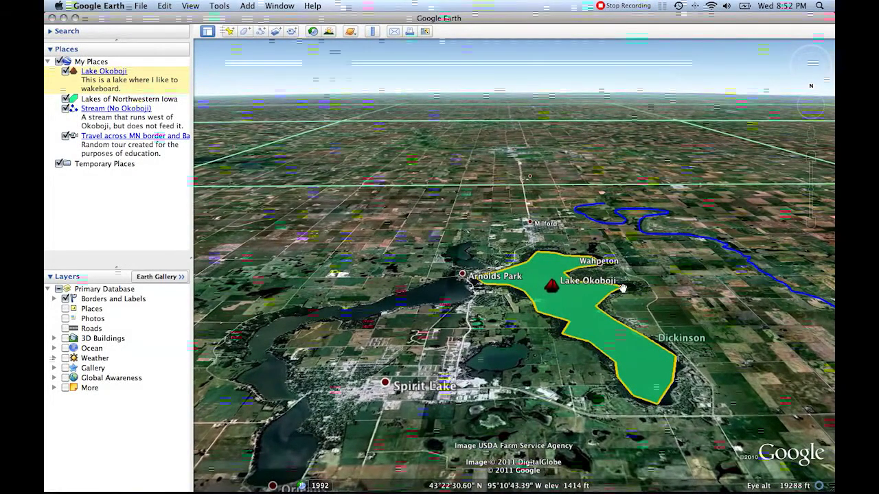
pyautogui.click(104, 152)
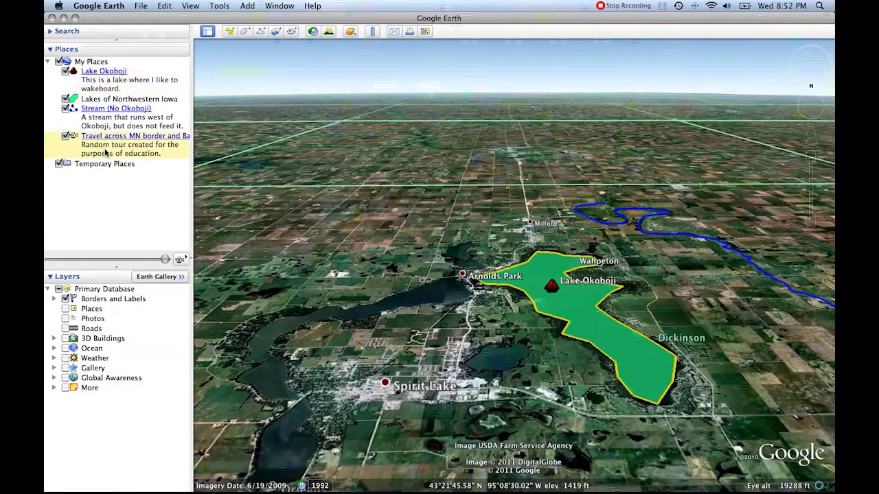
# Step: Play the MN border tour briefly, then pause it and close the tour player
pyautogui.doubleClick(91, 149)
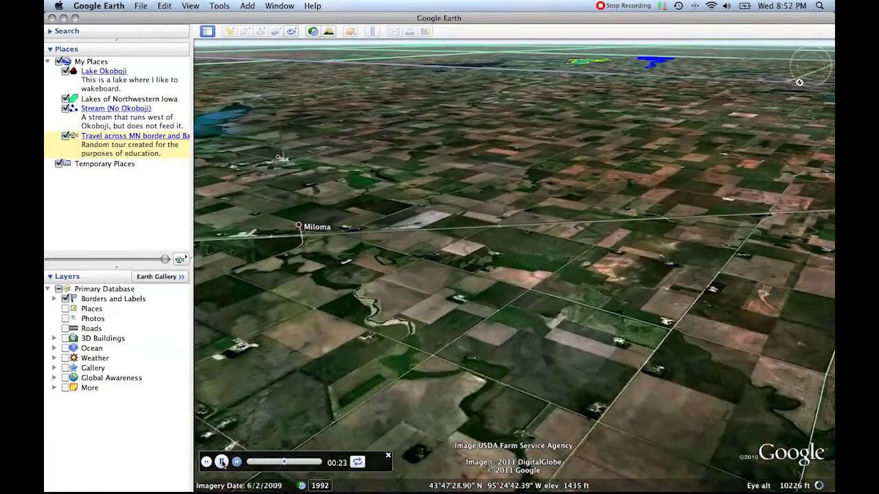
pyautogui.click(222, 463)
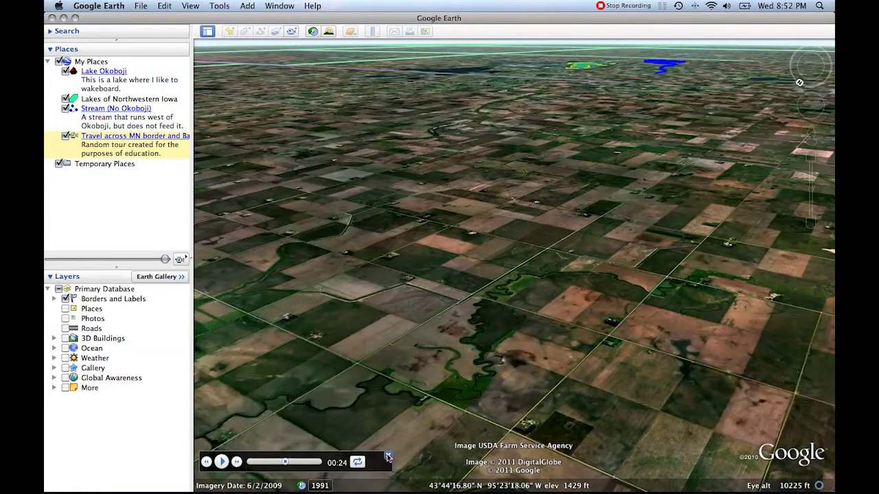
pyautogui.click(386, 456)
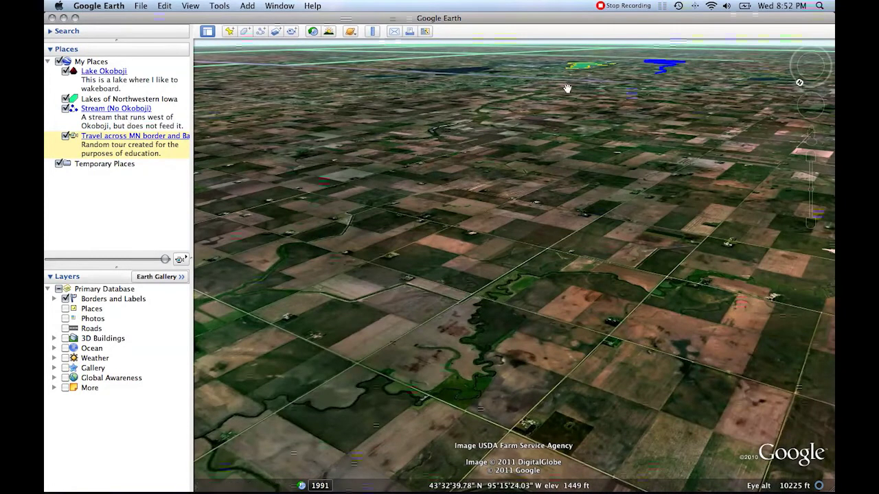
# Step: Fly back to the lakes and zoom out over Lake Okoboji and the blue stream
pyautogui.doubleClick(129, 98)
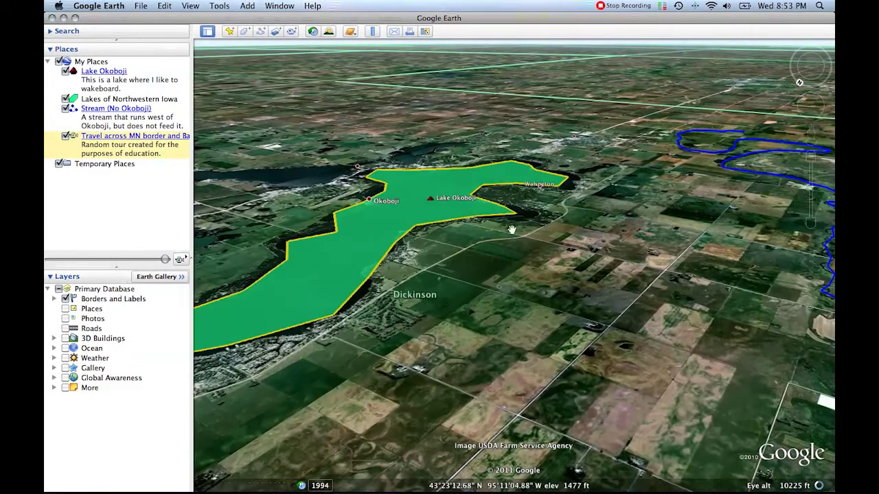
pyautogui.click(507, 213)
pyautogui.scroll(-5, 507, 217)
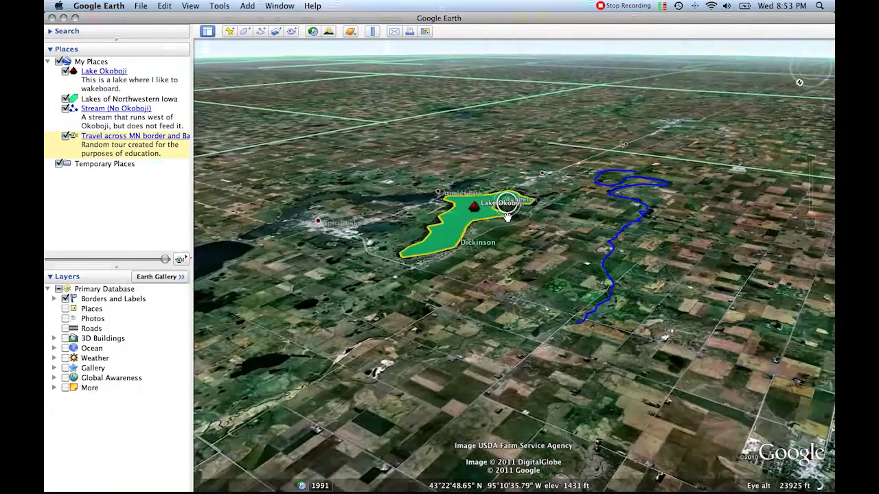
# Step: Create a new folder in My Places named John's Presentation
pyautogui.click(92, 62)
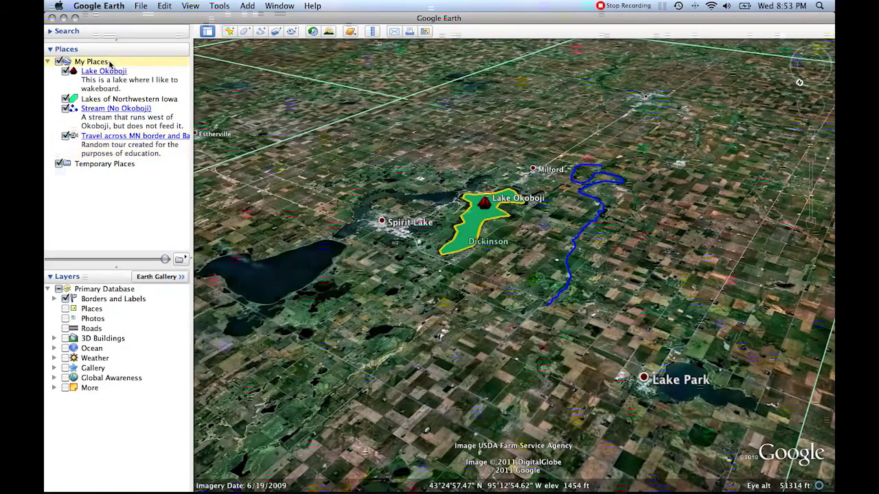
pyautogui.rightClick(110, 64)
pyautogui.moveTo(122, 69)
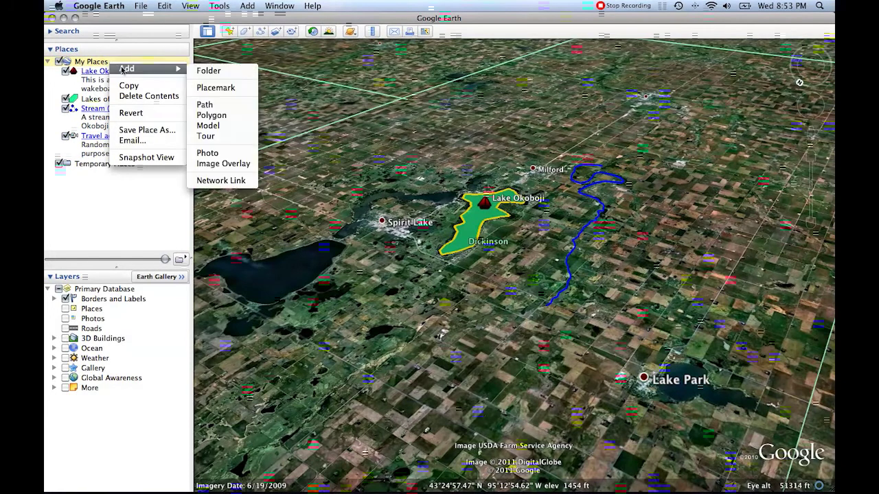
pyautogui.click(210, 71)
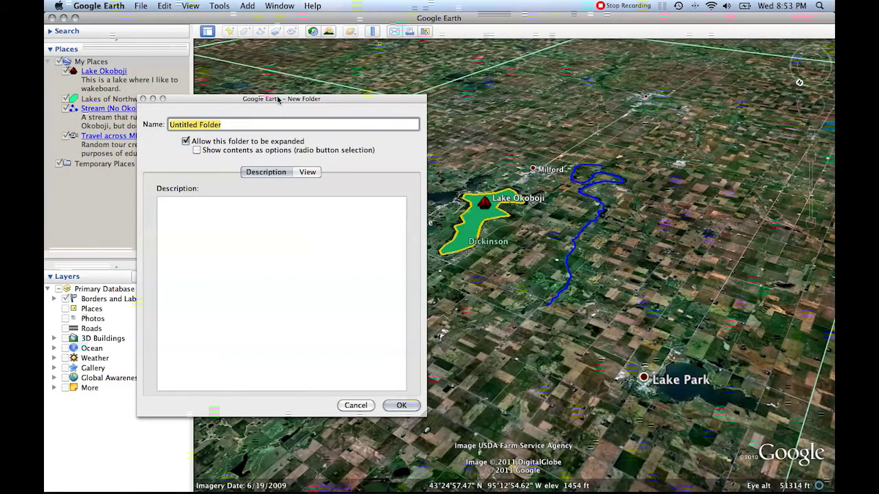
pyautogui.write("John's ")
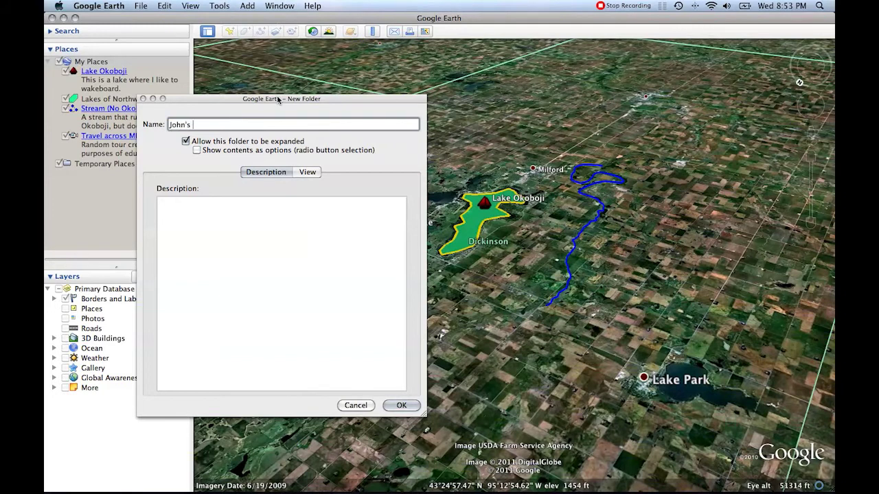
pyautogui.write('Project')
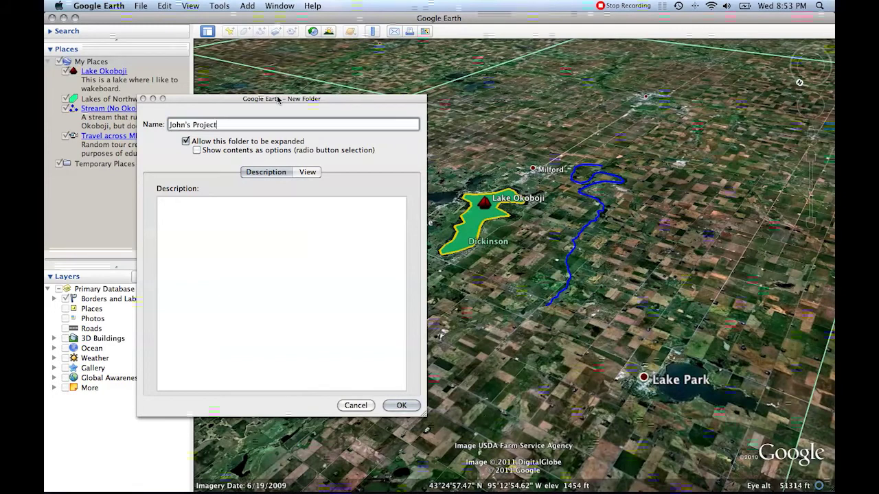
pyautogui.press('BackSpace')
pyautogui.press('BackSpace')
pyautogui.press('BackSpace')
pyautogui.press('BackSpace')
pyautogui.press('BackSpace')
pyautogui.write('esentation')
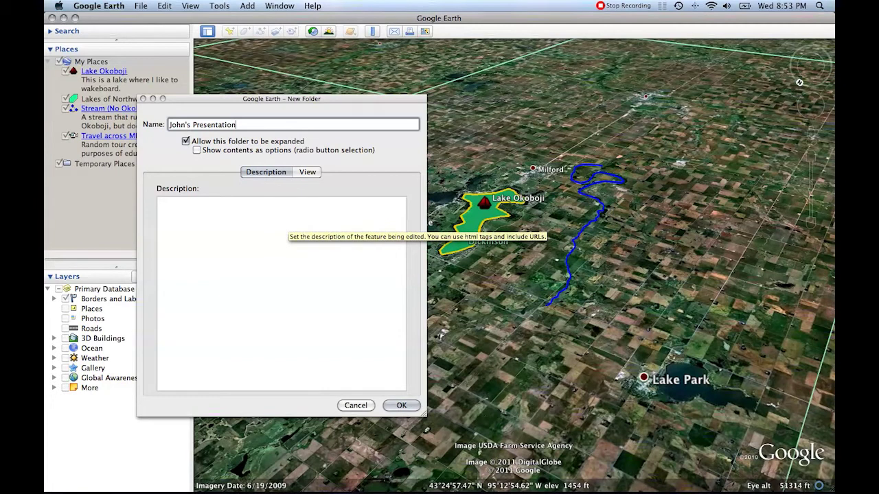
# Step: Give the folder the description 'A tour of northwest Iowa with emphasis on lakes.' and confirm
pyautogui.click(160, 203)
pyautogui.write('A tour of northwest Iowa with emphasis on lakes.')
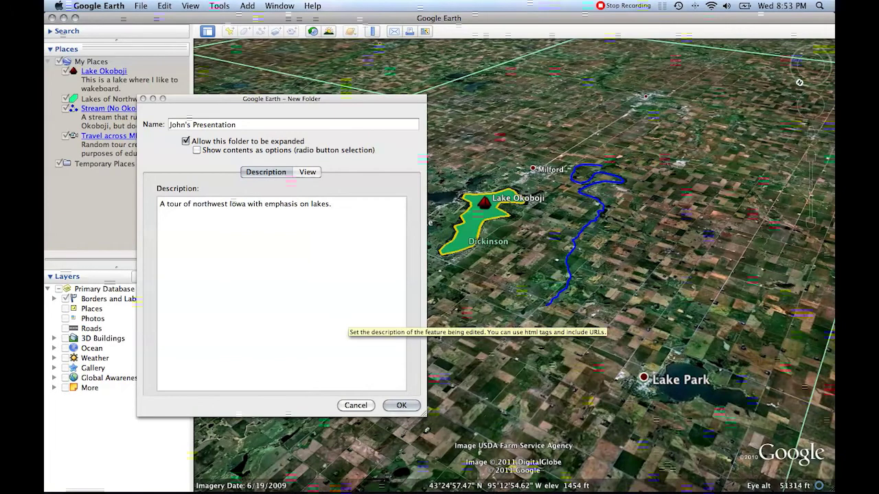
pyautogui.click(400, 406)
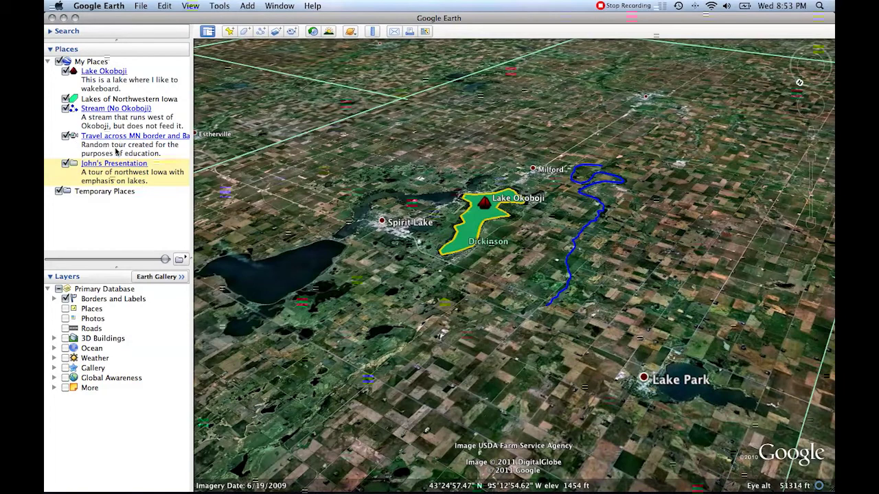
# Step: Drag the MN border tour, Stream (No Okoboji), Lakes of Northwestern Iowa and Lake Okoboji into John's Presentation
pyautogui.moveTo(107, 148); pyautogui.dragTo(104, 171)
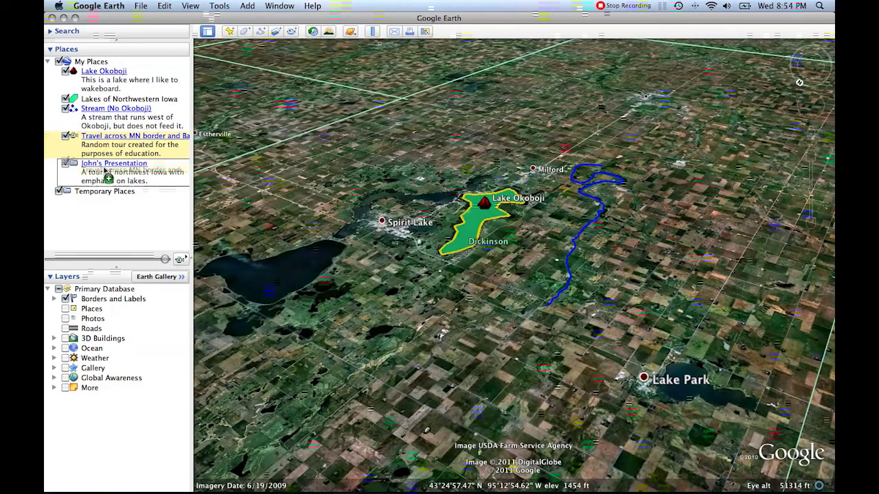
pyautogui.moveTo(105, 171); pyautogui.dragTo(105, 171)
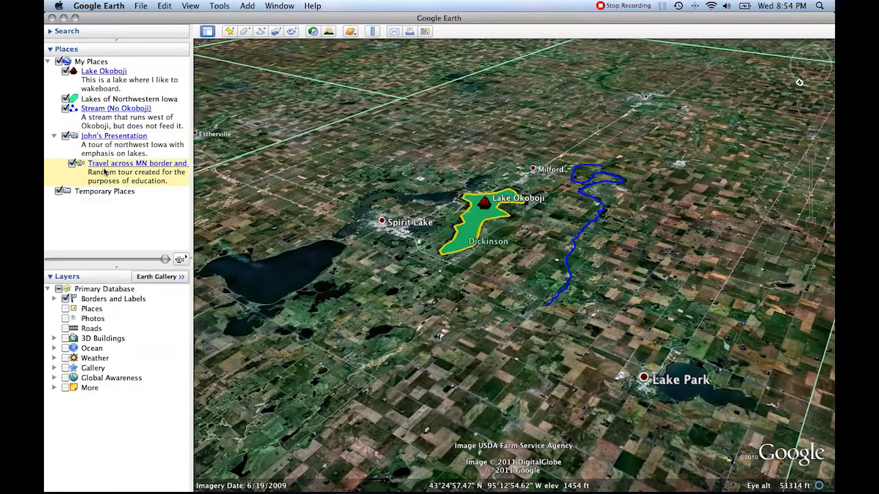
pyautogui.click(55, 138)
pyautogui.click(54, 138)
pyautogui.moveTo(101, 117); pyautogui.dragTo(103, 138)
pyautogui.moveTo(99, 104); pyautogui.dragTo(100, 126)
pyautogui.click(99, 85)
pyautogui.moveTo(99, 86); pyautogui.dragTo(104, 110)
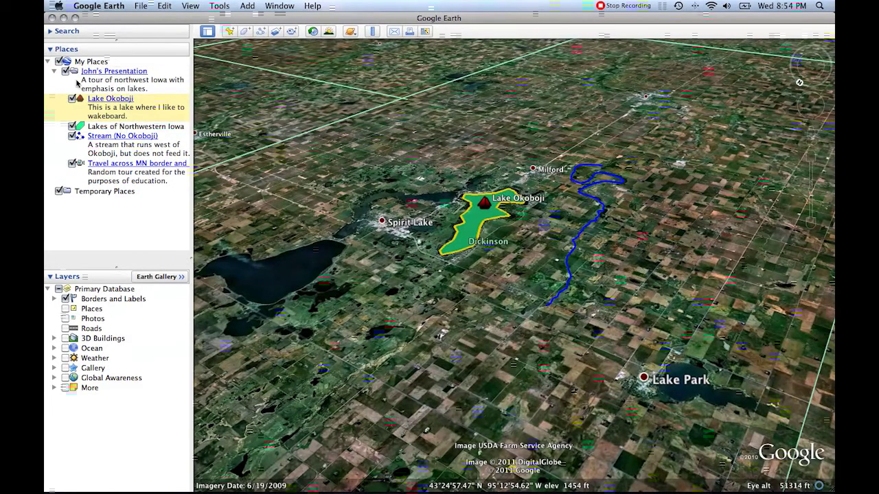
pyautogui.click(55, 72)
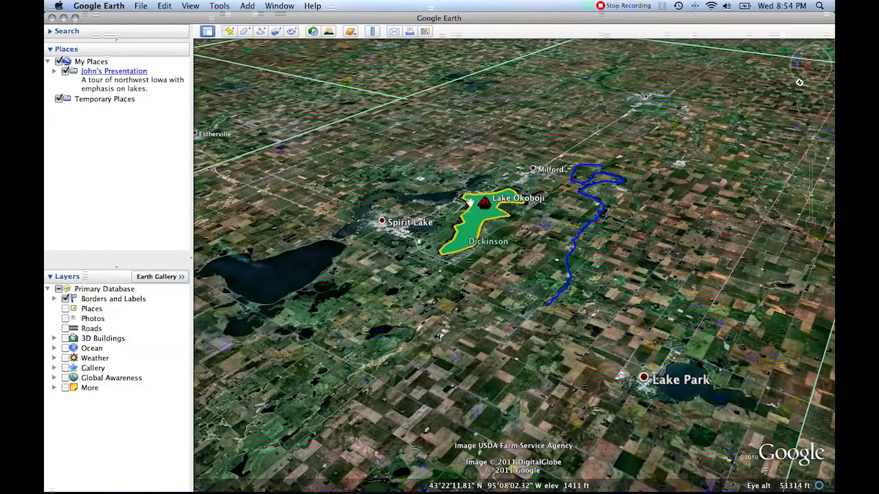
# Step: Toggle John's Presentation off and on, expand it, and re-check Lake Okoboji and the stream
pyautogui.click(65, 71)
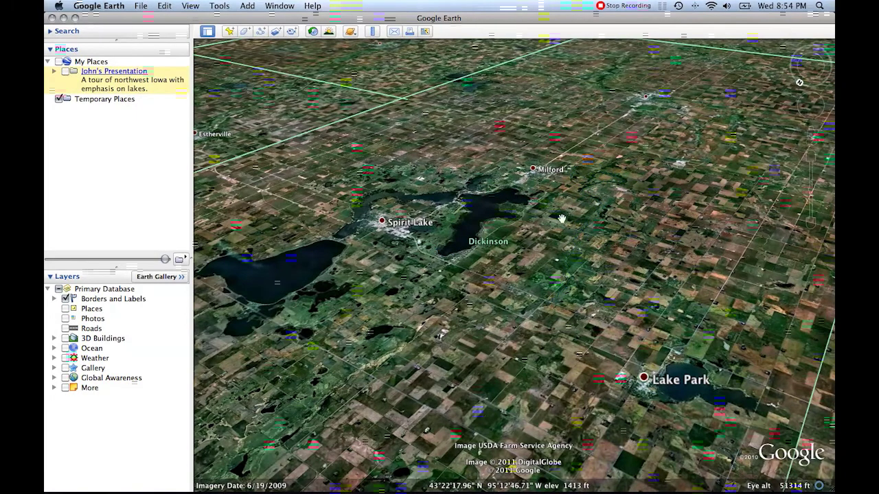
pyautogui.click(66, 72)
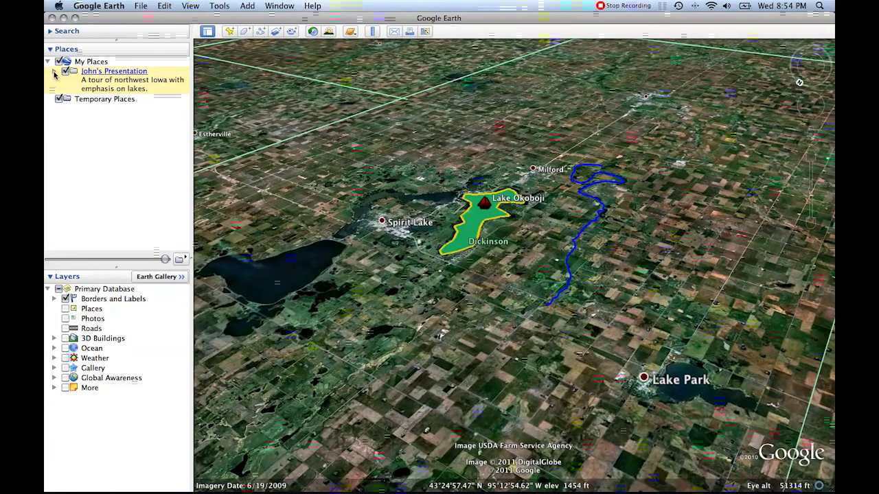
pyautogui.click(55, 72)
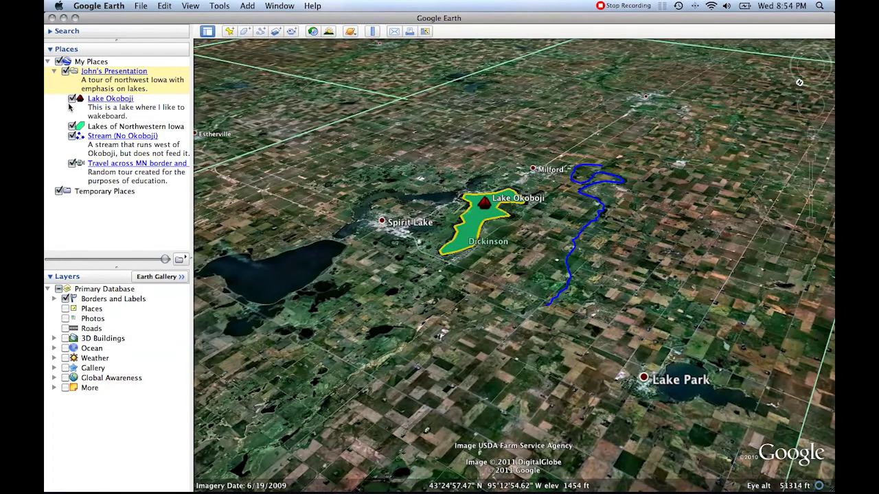
pyautogui.click(72, 99)
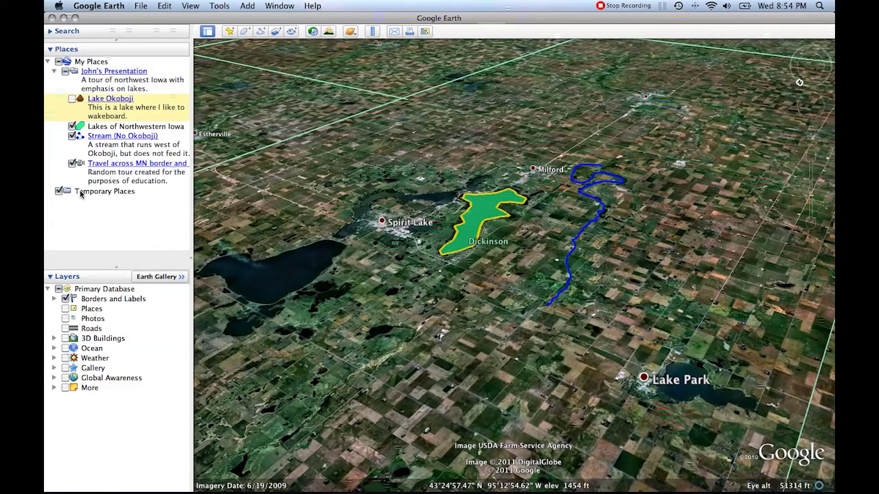
pyautogui.click(72, 137)
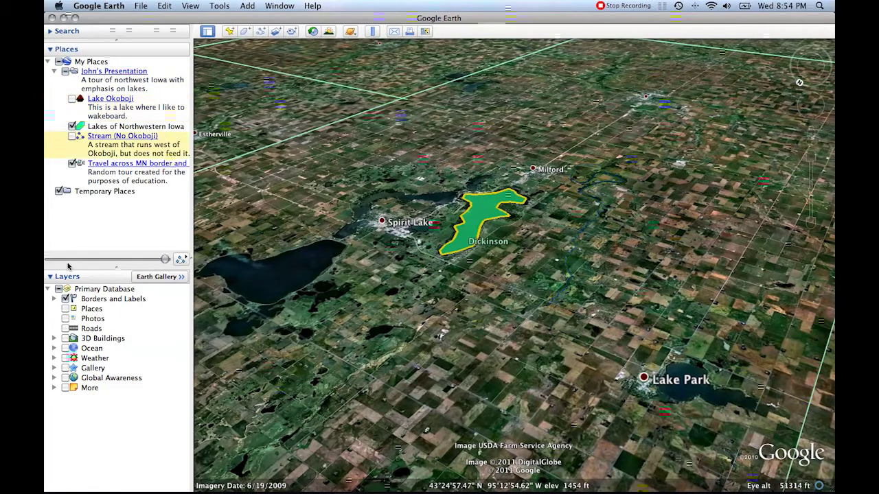
pyautogui.click(72, 137)
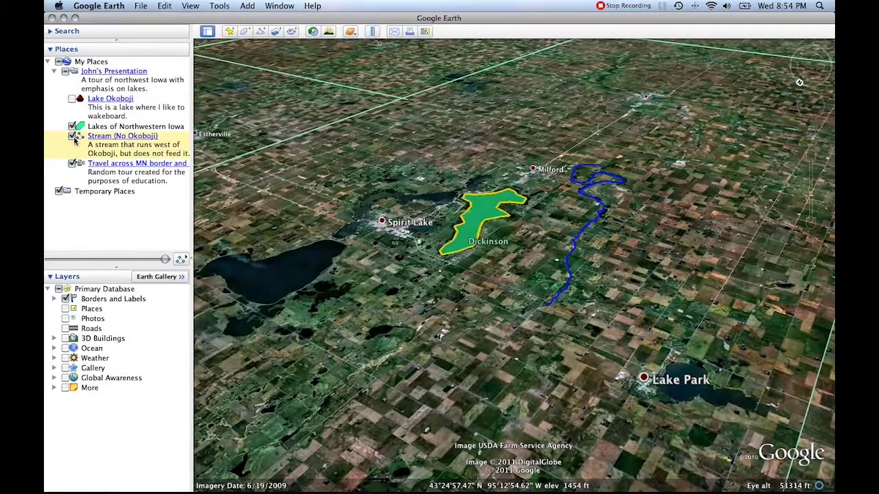
pyautogui.click(73, 99)
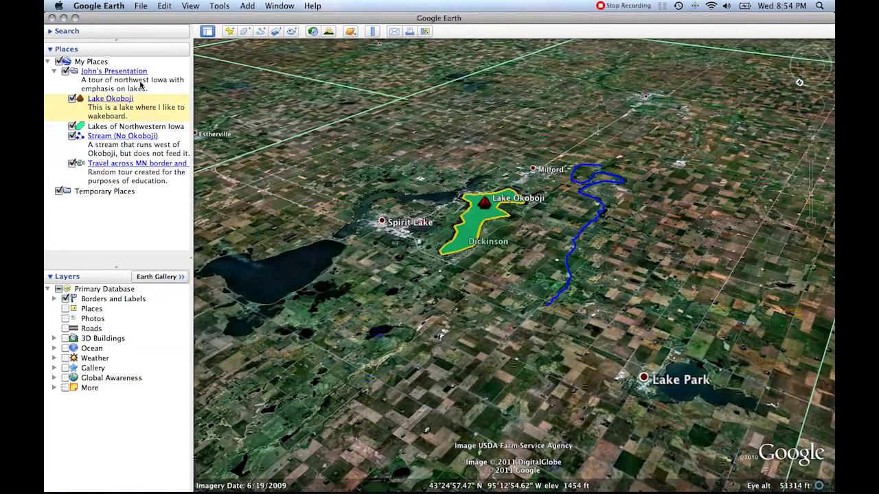
# Step: Add a 'Lakes' subfolder to John's Presentation, placed below the MN border tour
pyautogui.rightClick(141, 85)
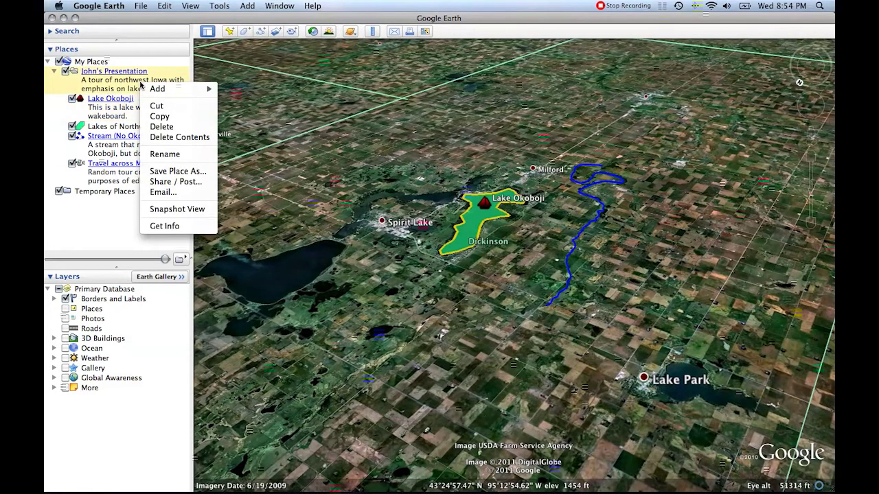
pyautogui.rightClick(108, 62)
pyautogui.rightClick(92, 84)
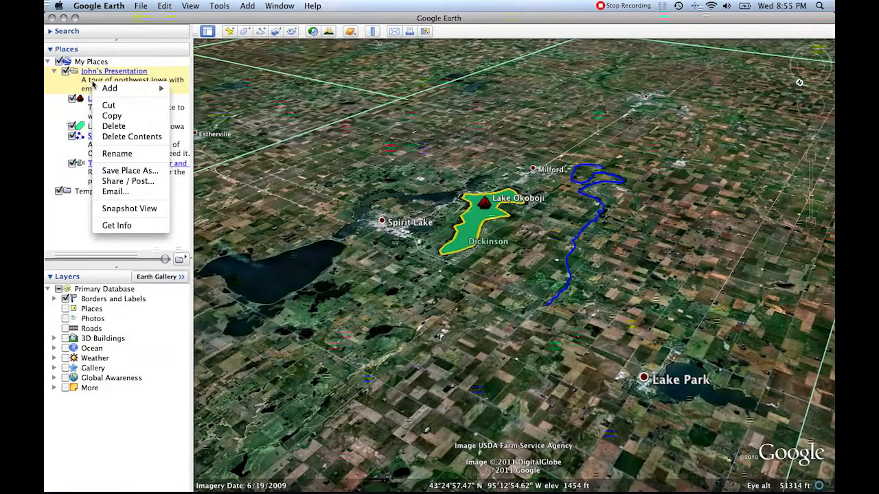
pyautogui.moveTo(117, 89)
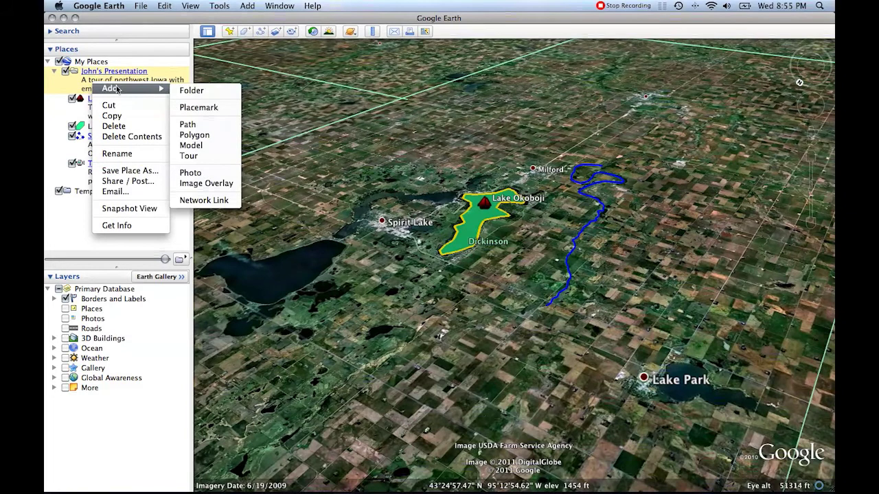
pyautogui.click(184, 92)
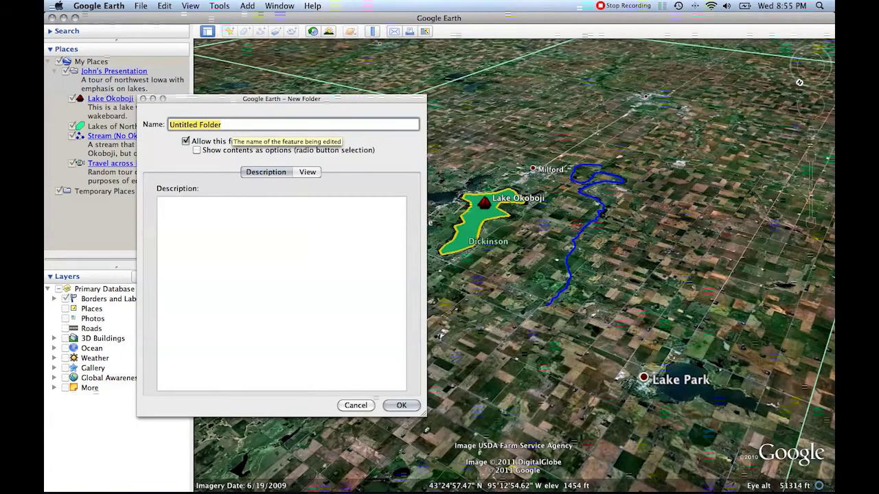
pyautogui.write('Lakes')
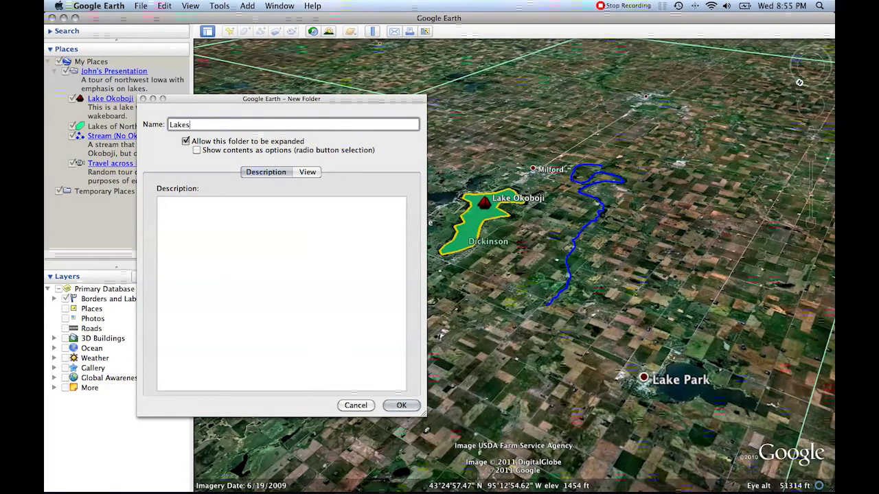
pyautogui.press('Return')
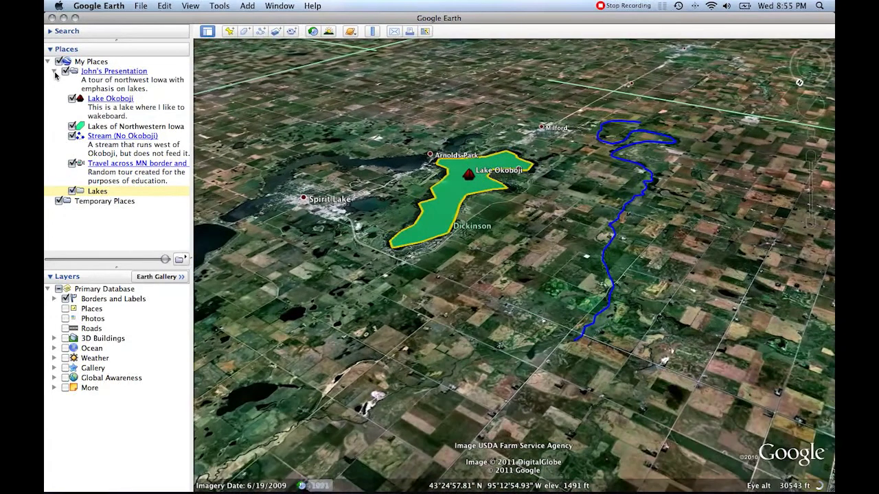
# Step: Drag Lake Okoboji and Lakes of Northwestern Iowa into the Lakes folder
pyautogui.click(54, 71)
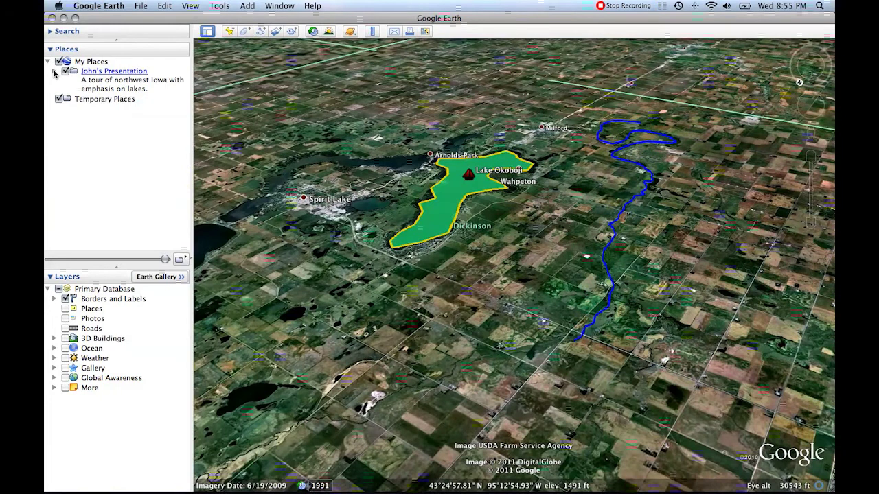
pyautogui.click(54, 72)
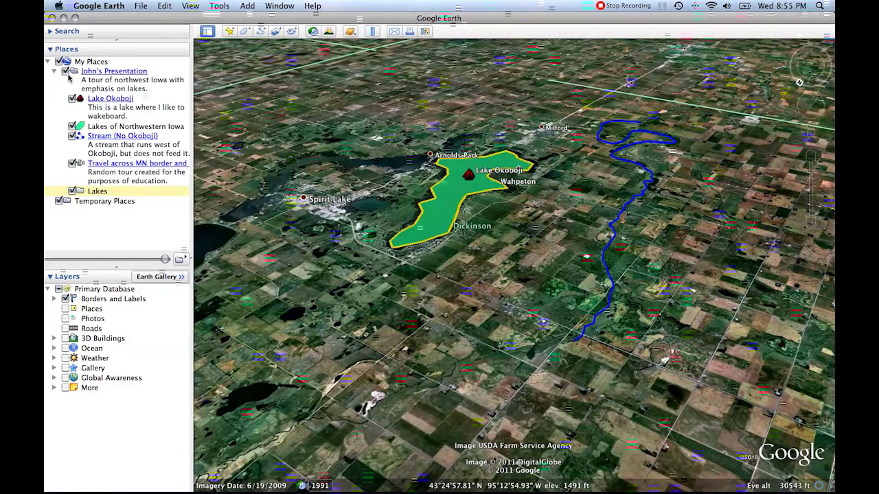
pyautogui.moveTo(102, 109); pyautogui.dragTo(107, 196)
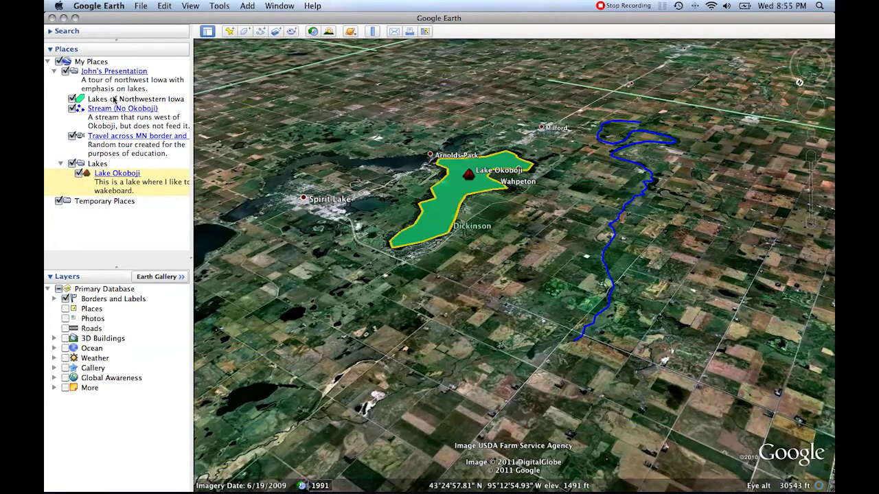
pyautogui.moveTo(114, 101); pyautogui.dragTo(112, 166)
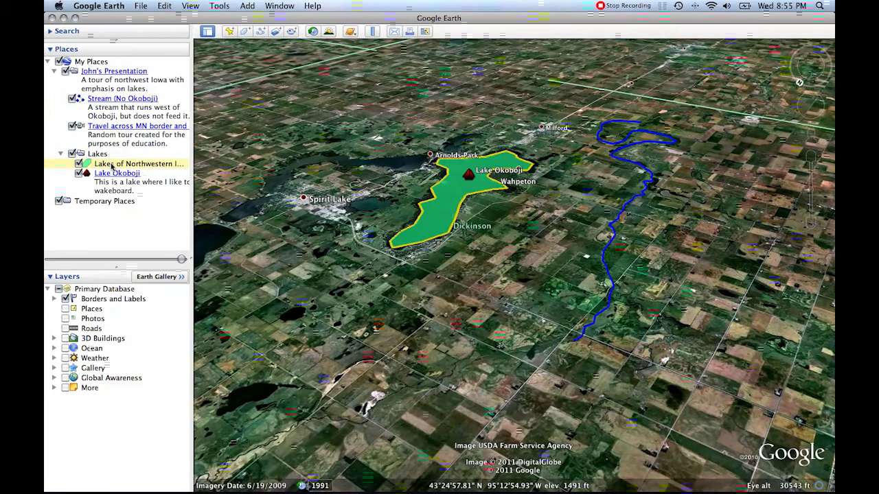
# Step: Toggle the Lakes folder off and back on, then expand it to show both lakes
pyautogui.click(61, 155)
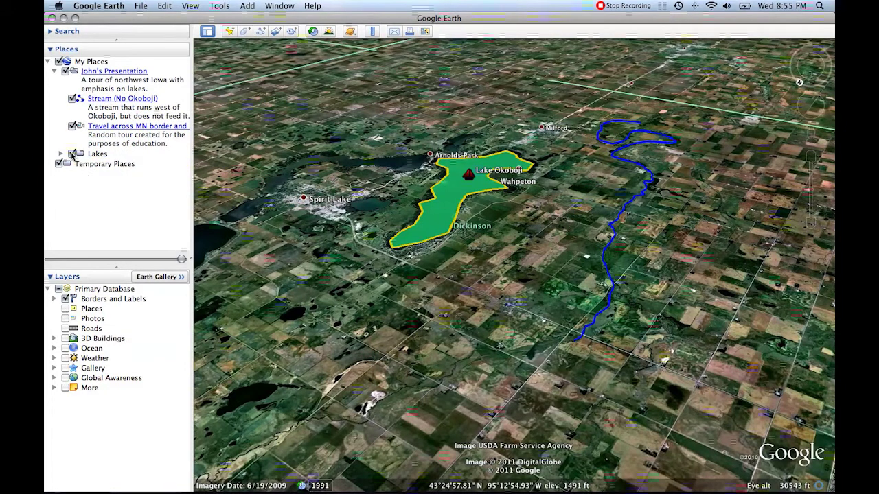
pyautogui.click(71, 153)
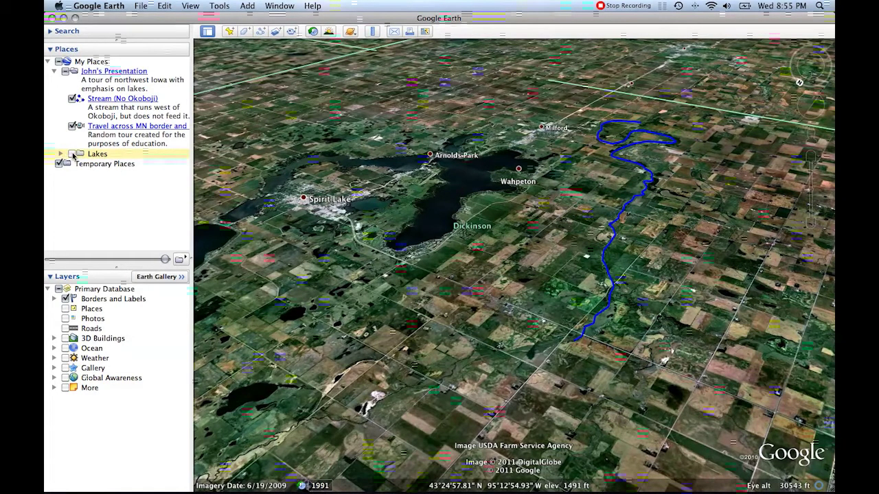
pyautogui.click(71, 155)
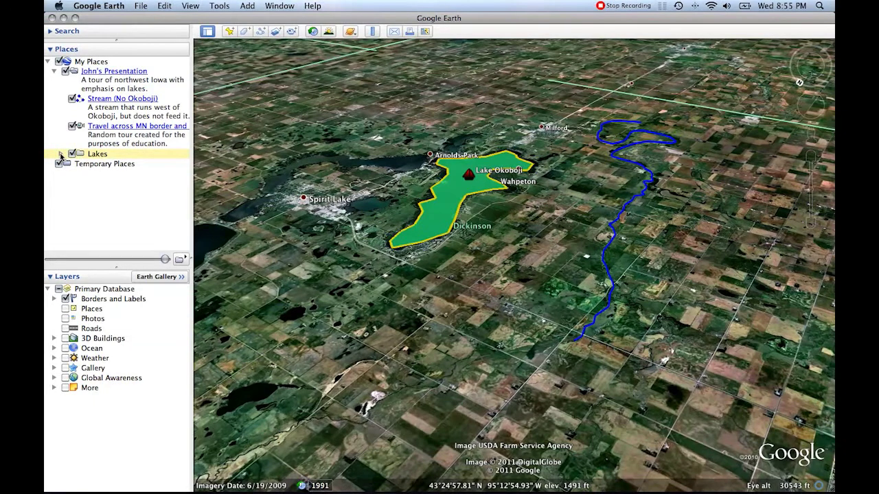
pyautogui.click(61, 154)
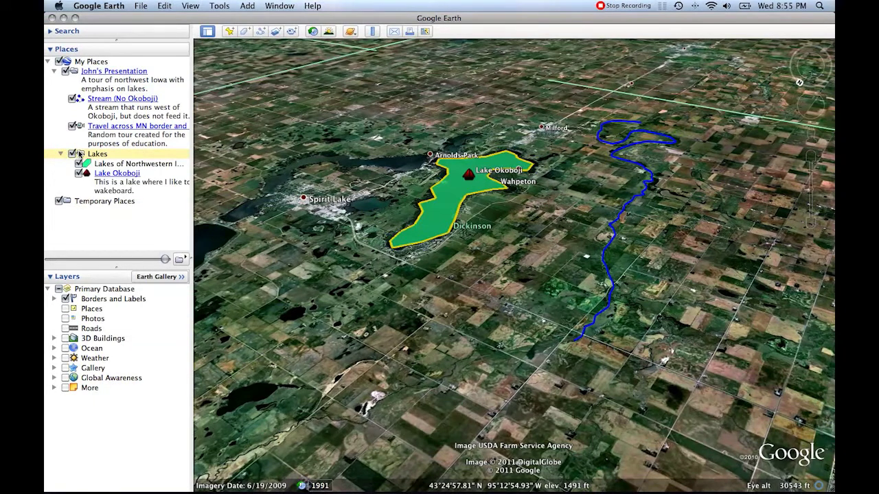